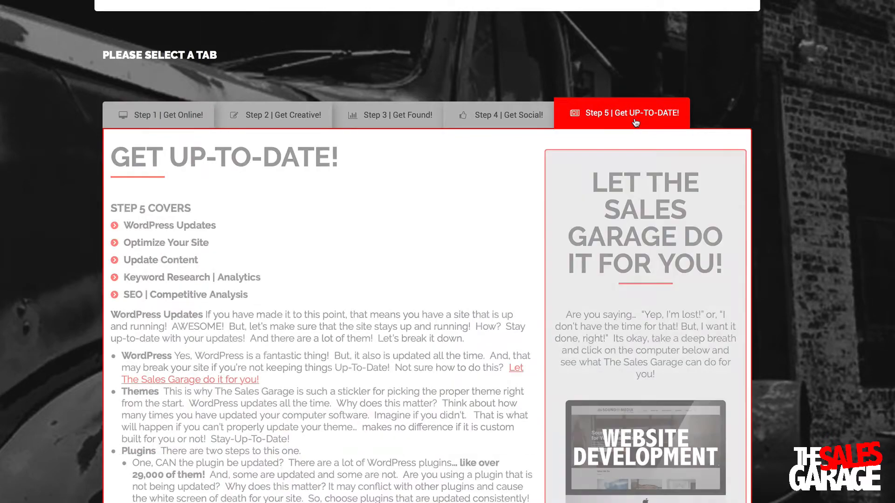
Browse the Step 1–5 guide tabs, then return to Step 1 and scroll to WordPress Installation
left_click(172, 117)
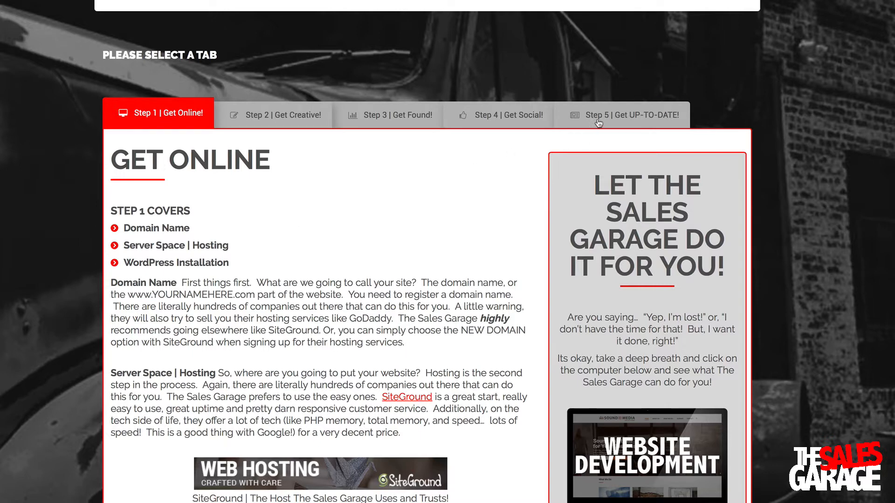
left_click(294, 122)
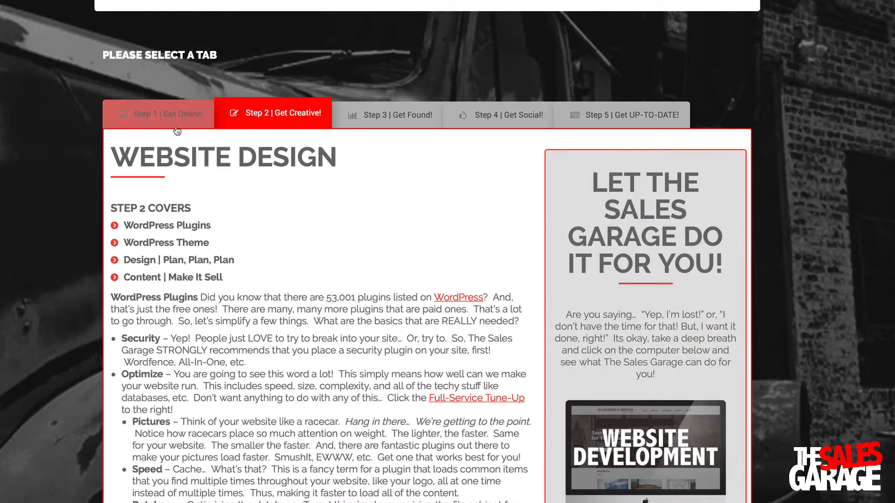
left_click(411, 124)
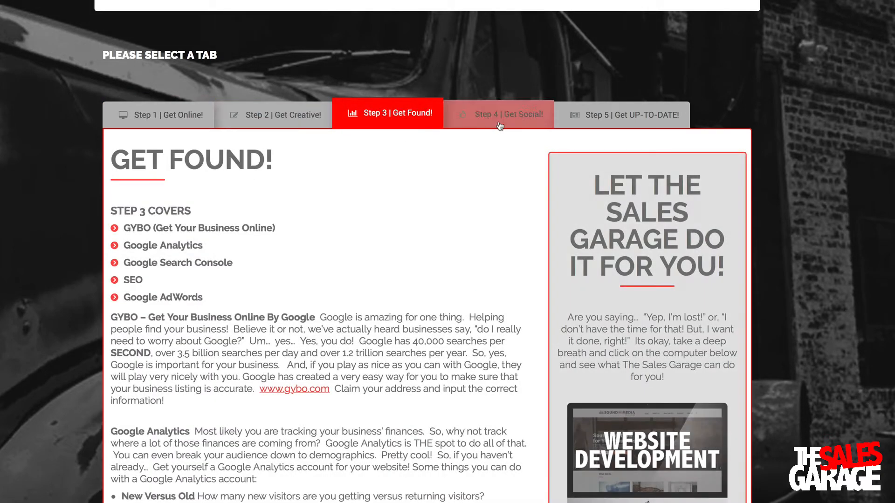
left_click(508, 122)
left_click(612, 122)
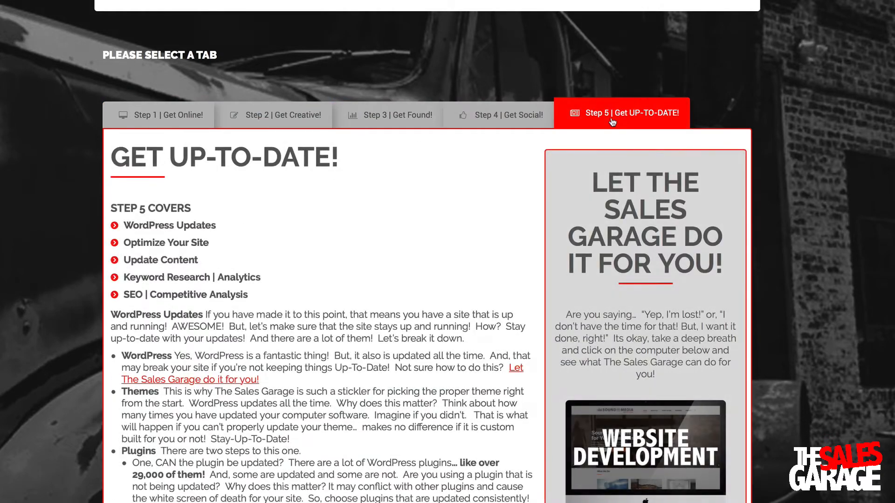
left_click(168, 113)
scroll(265, 207, "down", 3)
scroll(265, 212, "down", 1)
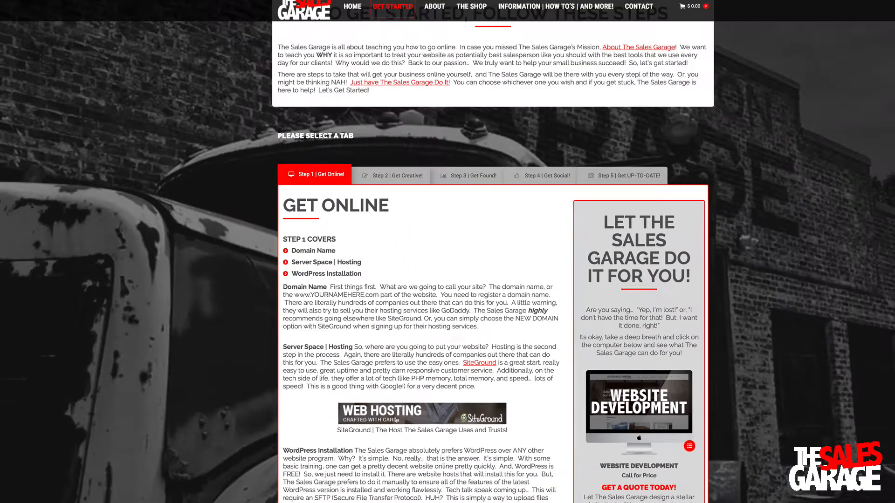
Follow the SiteGround 'Web Hosting Crafted With Care' banner to the hosting plans page
left_click(396, 420)
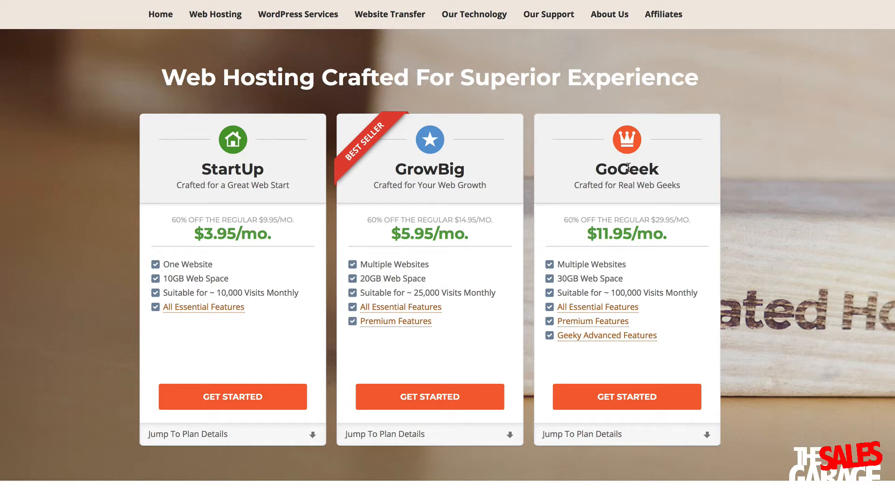
Start a GoGeek sign-up, try the existing and new domain options, and review the order form
left_click(624, 398)
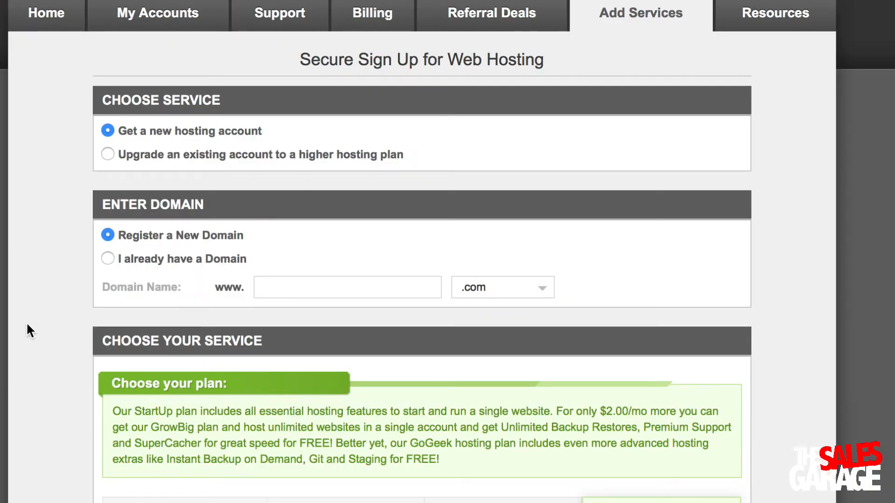
left_click(108, 255)
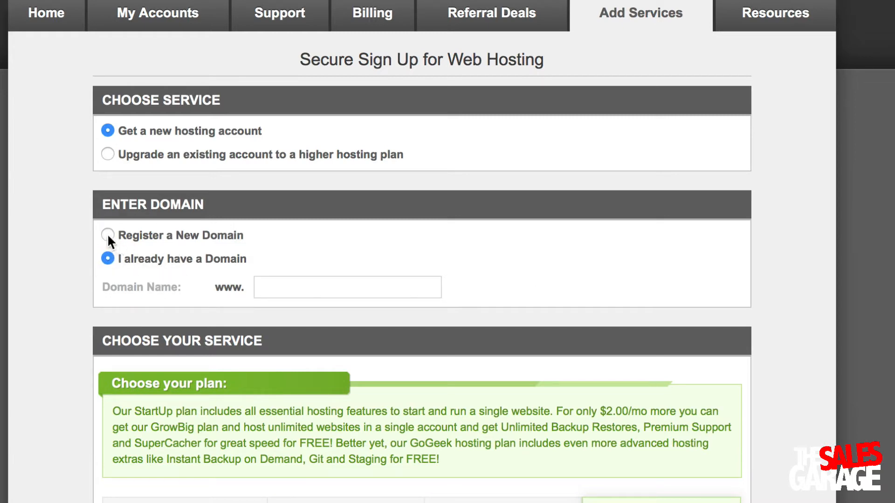
left_click(107, 235)
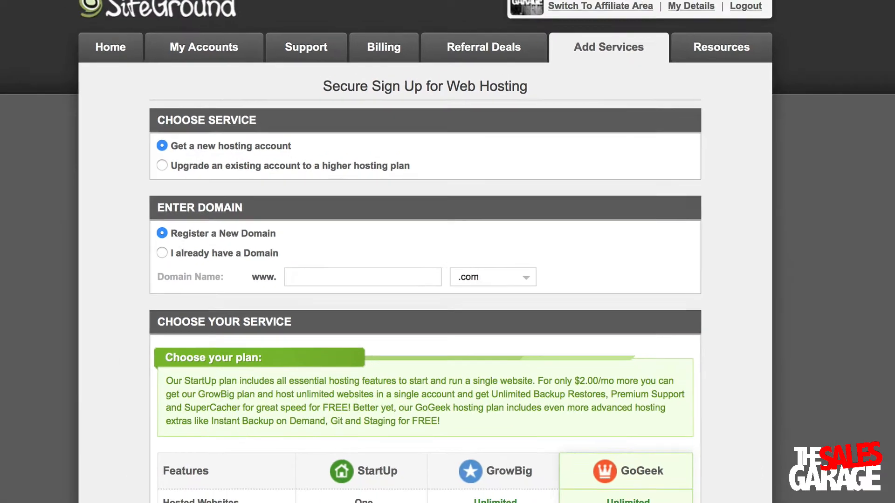
scroll(323, 419, "down", 5)
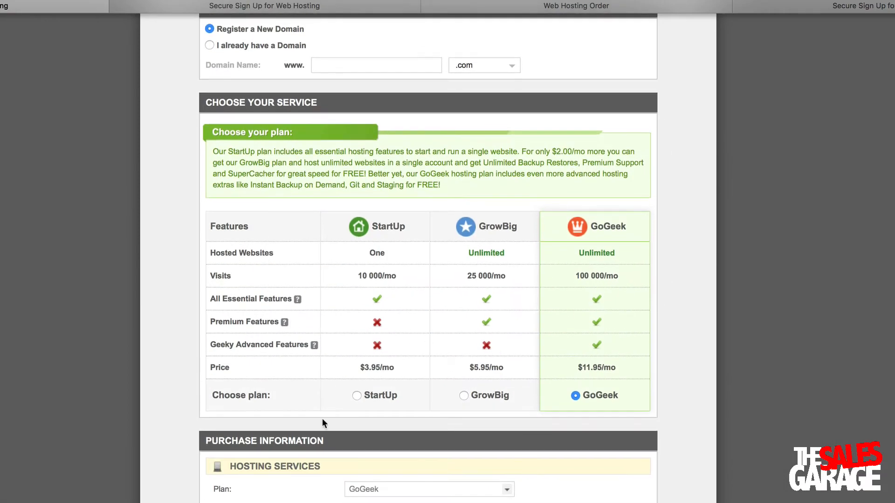
scroll(380, 279, "down", 5)
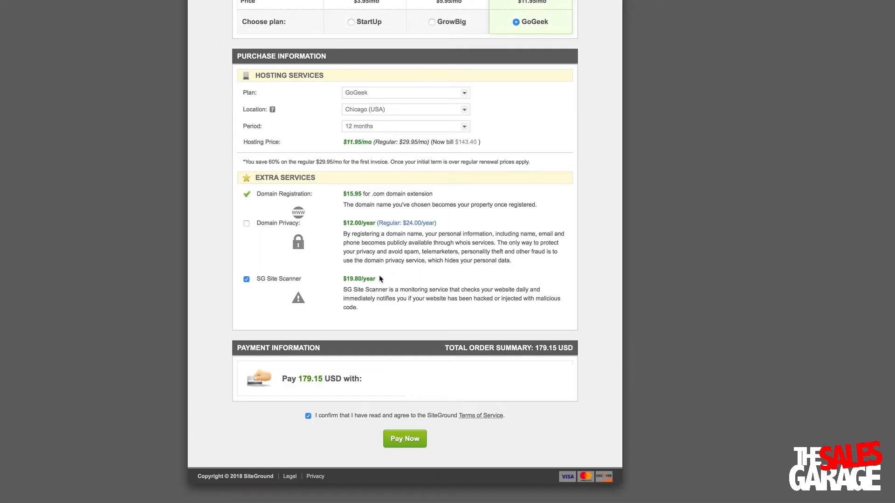
scroll(380, 279, "up", 3)
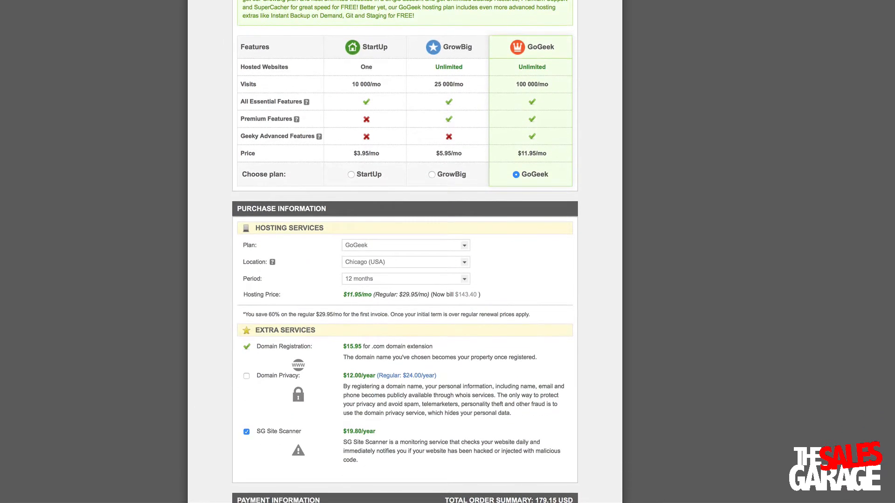
scroll(404, 252, "down", 3)
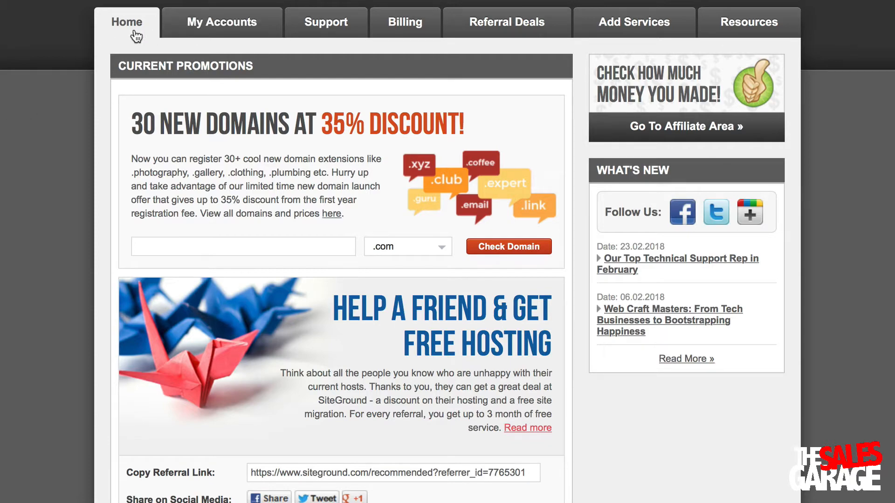
Go to My Accounts and open cPanel for the thesalesgarage.com GoGeek account
left_click(202, 33)
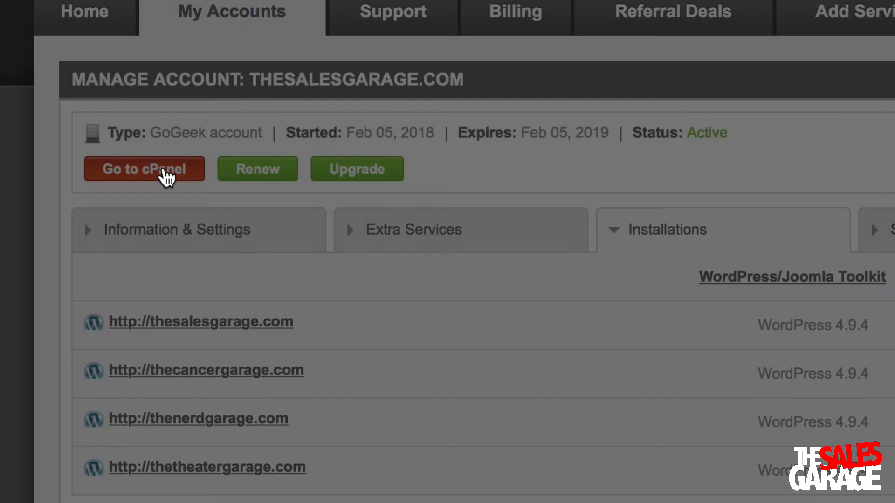
left_click(4, 134)
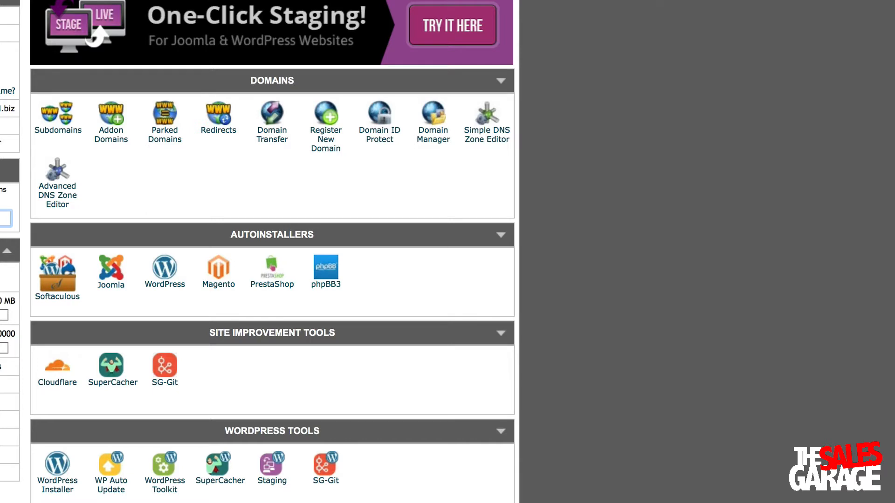
Launch the WordPress Installer from cPanel's WordPress Tools section
scroll(535, 410, "down", 5)
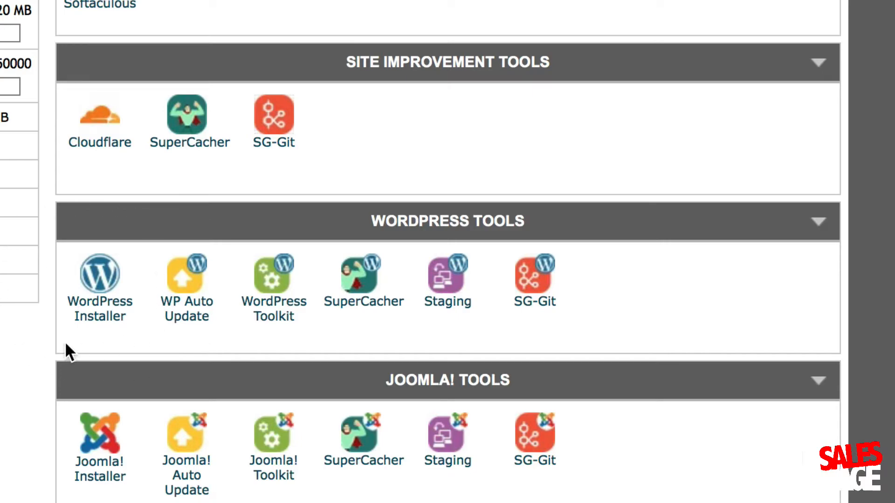
left_click(100, 291)
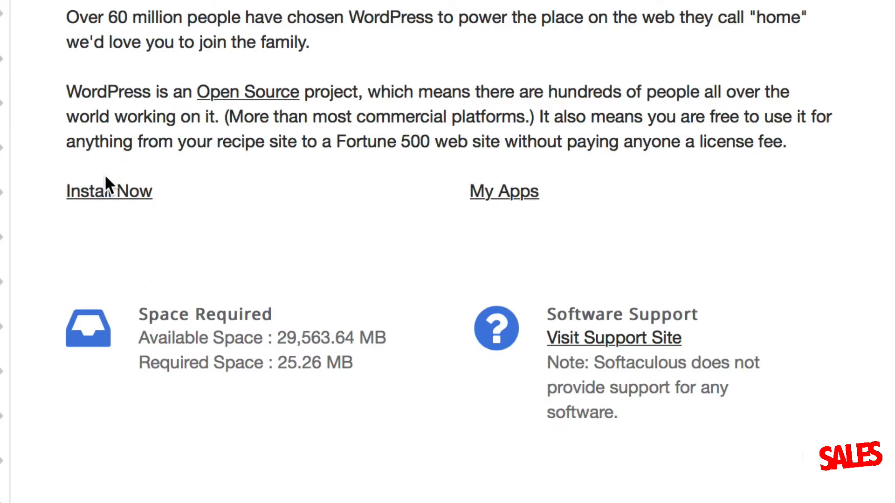
left_click(109, 192)
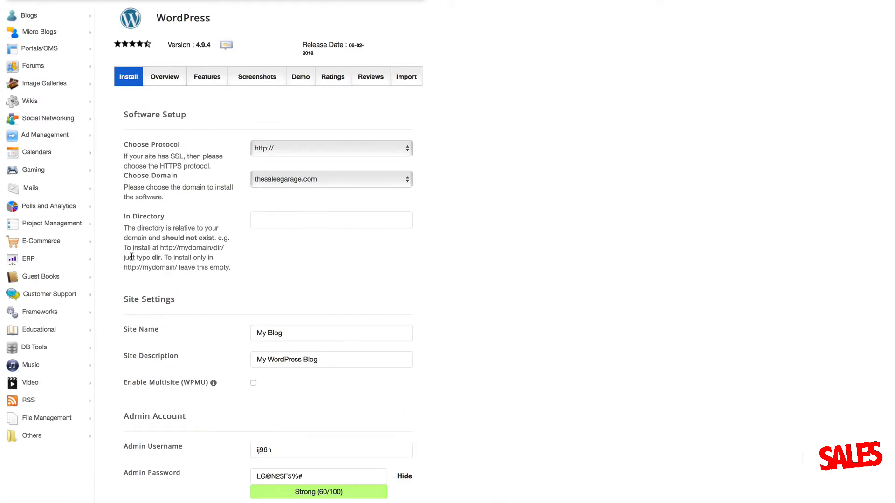
left_click(273, 148)
left_click(279, 159)
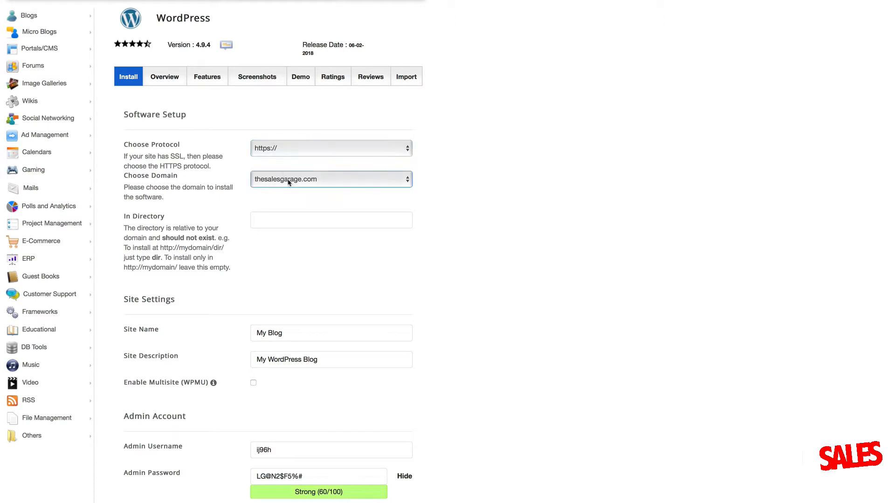
left_click(288, 181)
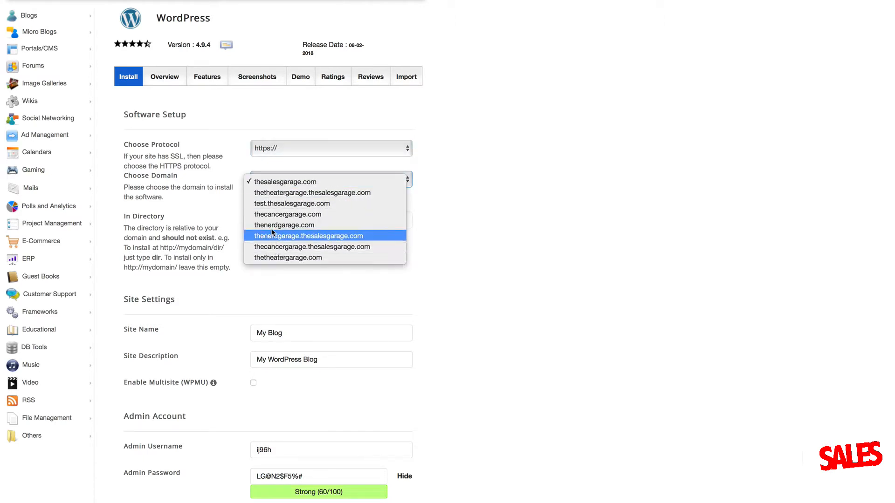
left_click(276, 193)
left_click(276, 186)
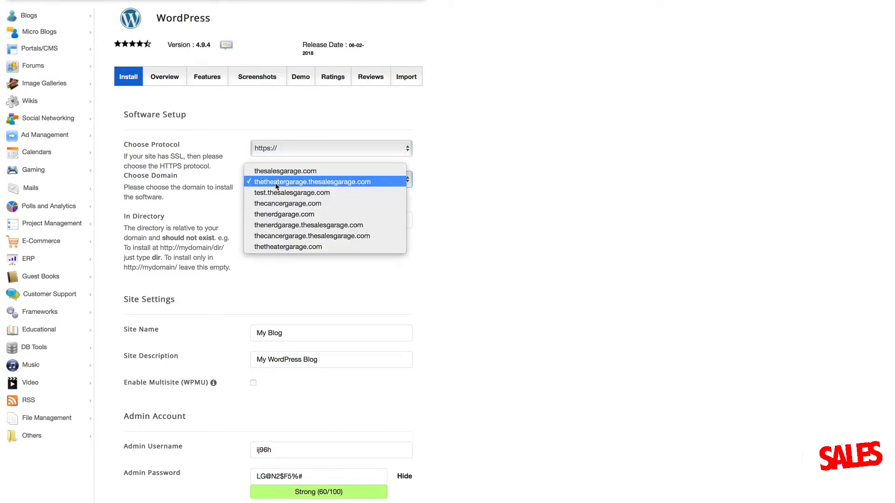
left_click(276, 193)
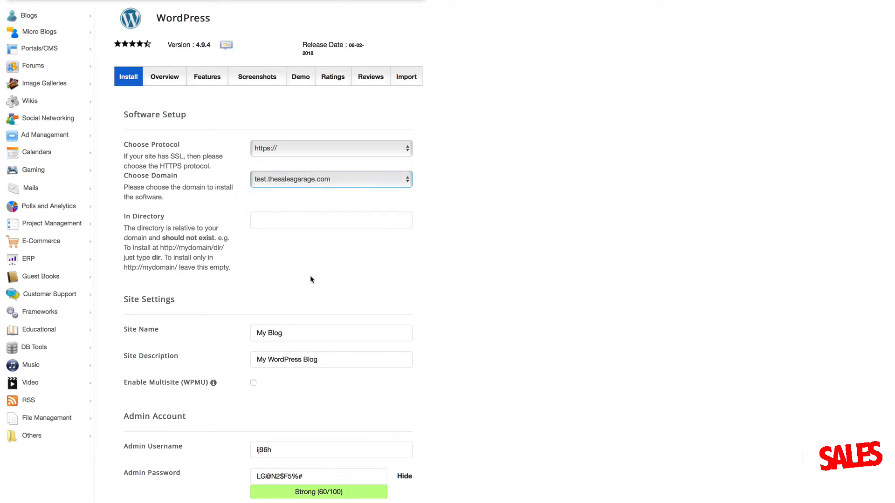
Name the site 'Test Page' with the description 'Test ing Testing'
left_click(186, 331)
type("T")
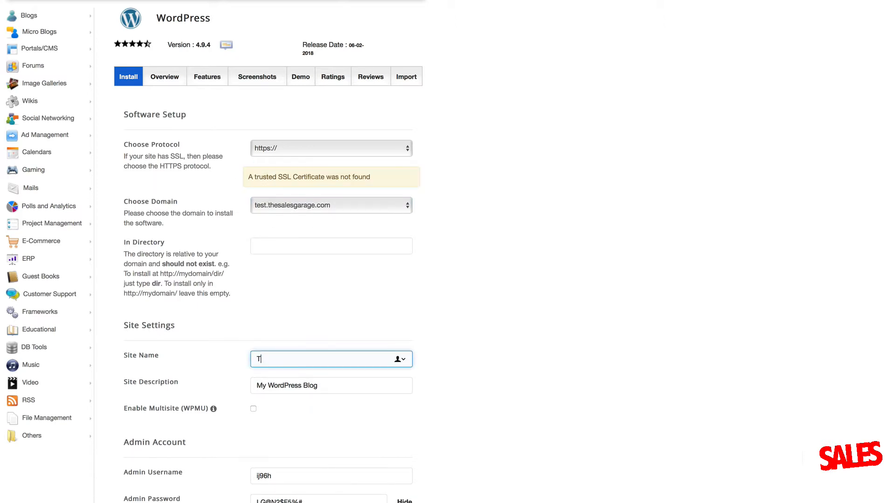
type("est Page")
key("Tab")
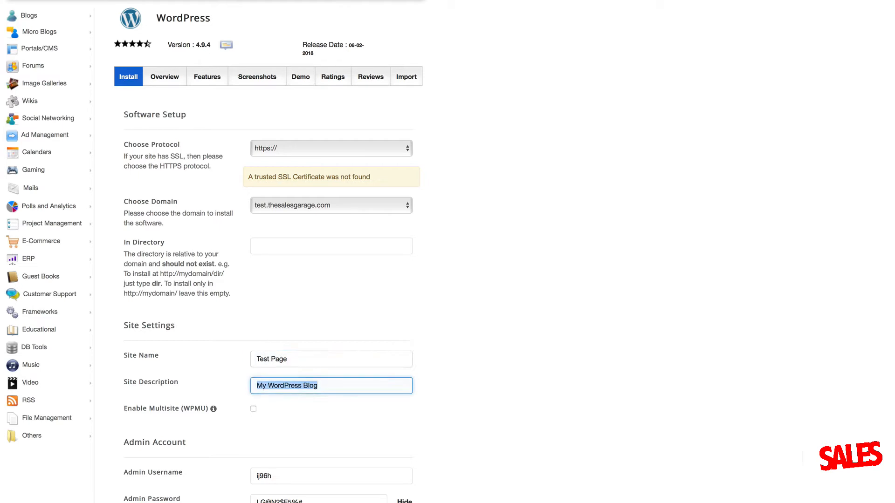
type("Test ")
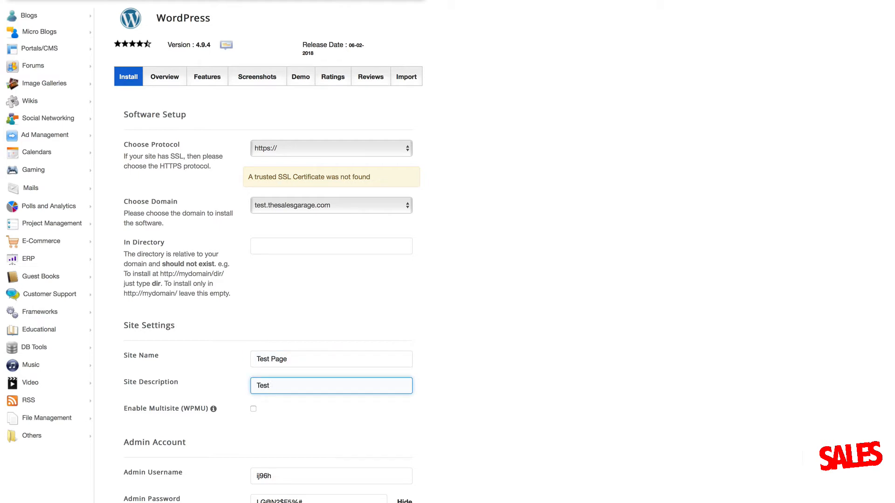
type("ing Testing")
key("Tab")
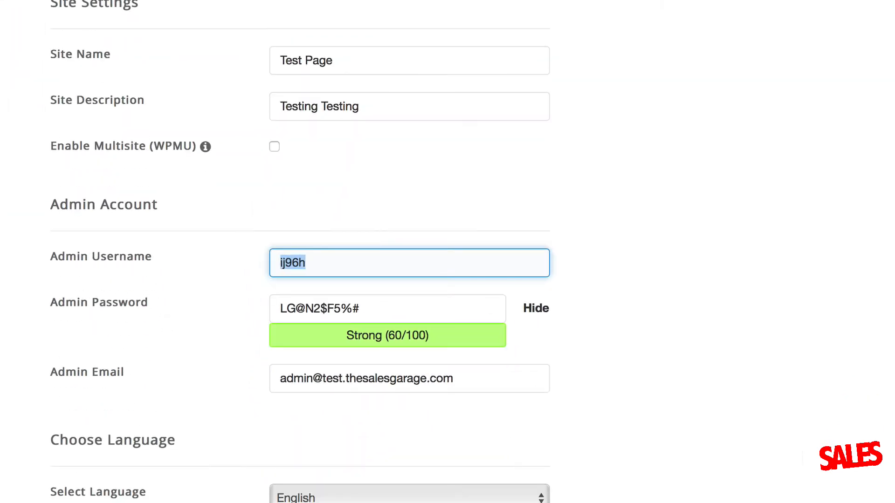
Set admin username 'admin' and an account password, then run the installation
type("admin")
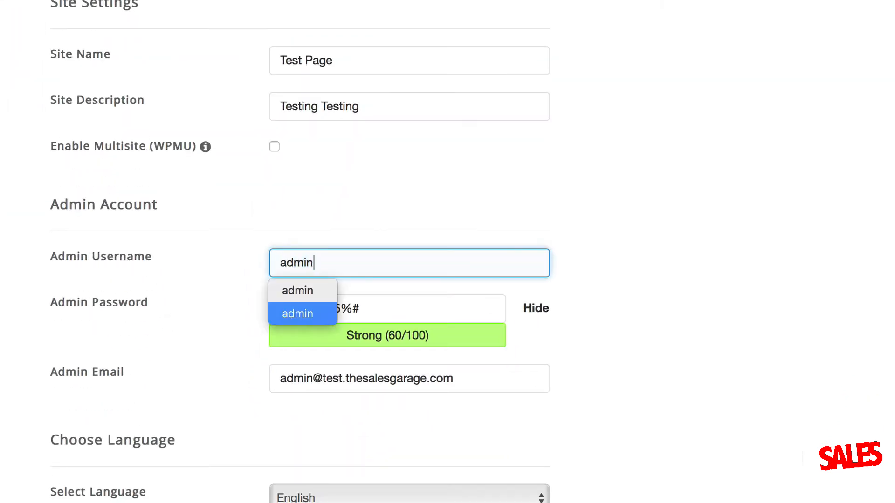
key("Tab")
key("shift+Tab")
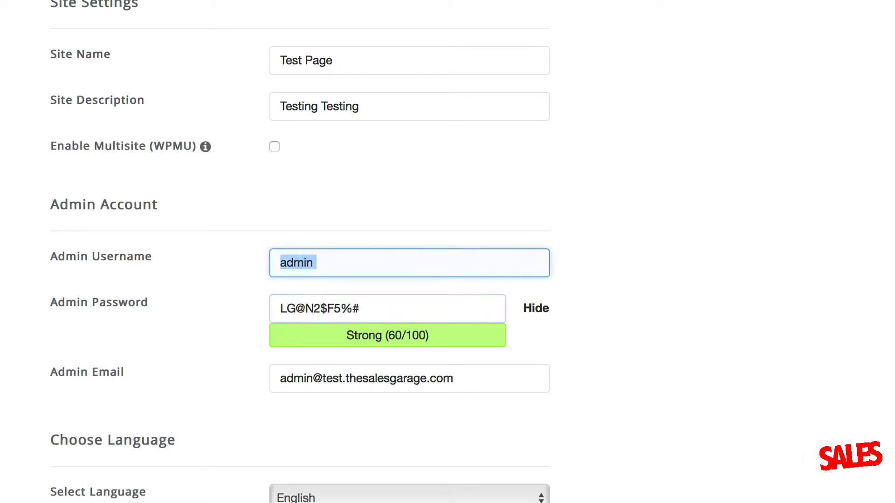
key("Tab")
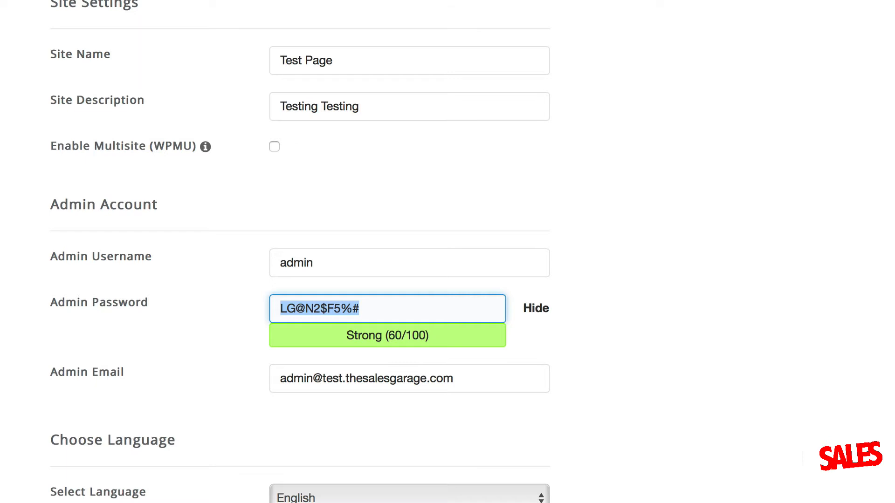
type("pass")
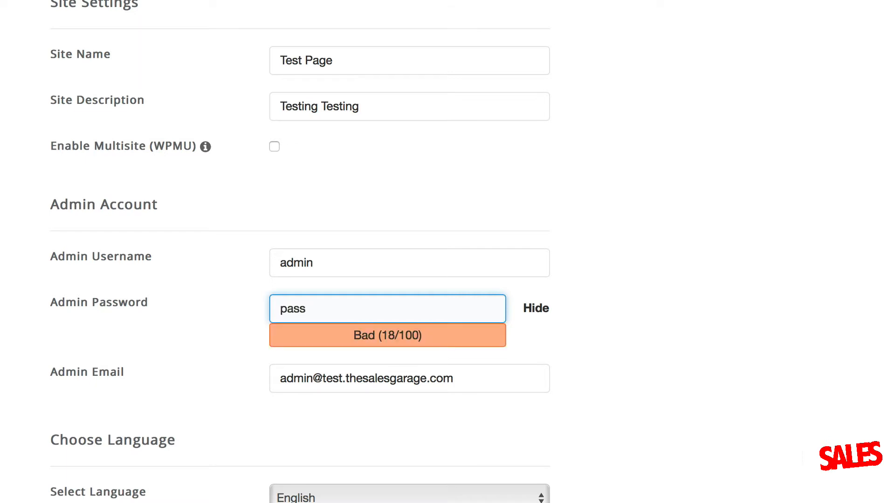
type("word01234")
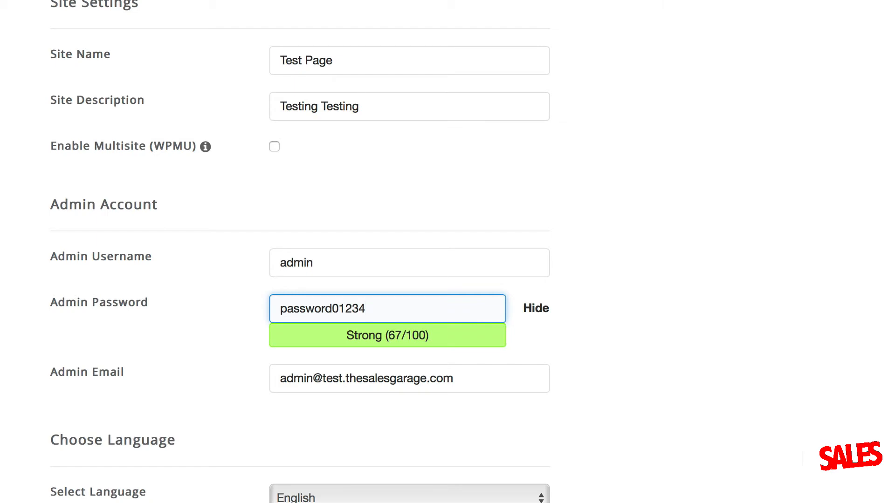
key("Tab")
scroll(609, 183, "down", 10)
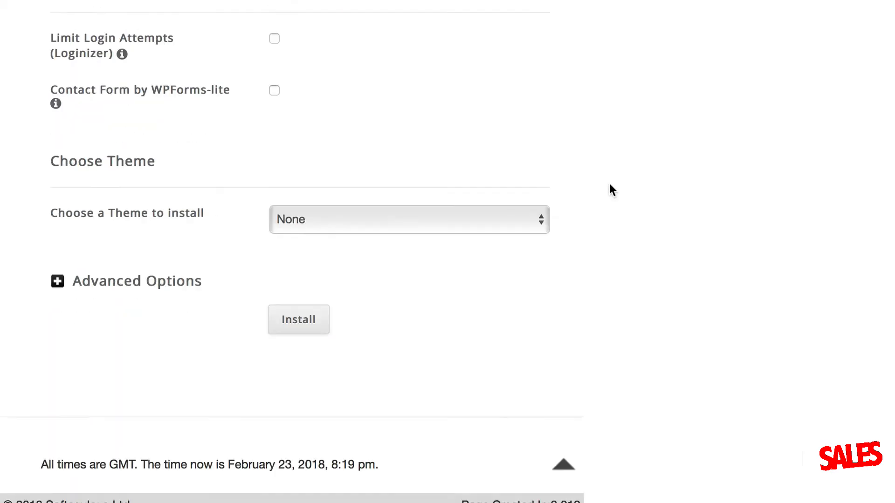
left_click(344, 294)
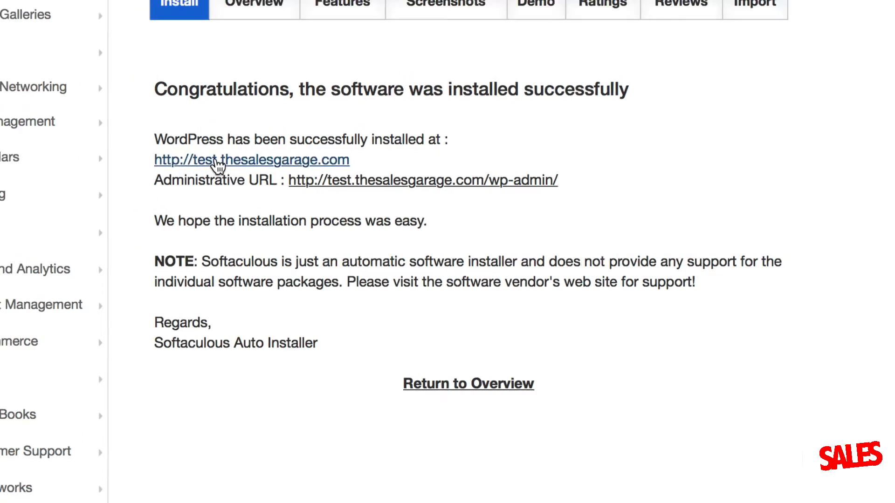
Open test.thesalesgarage.com and scroll through its header image and default post
left_click(216, 161)
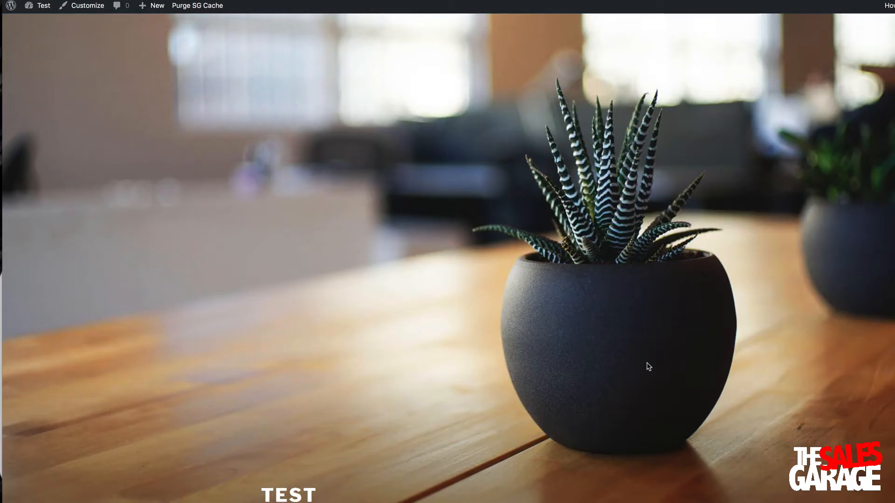
scroll(382, 349, "down", 10)
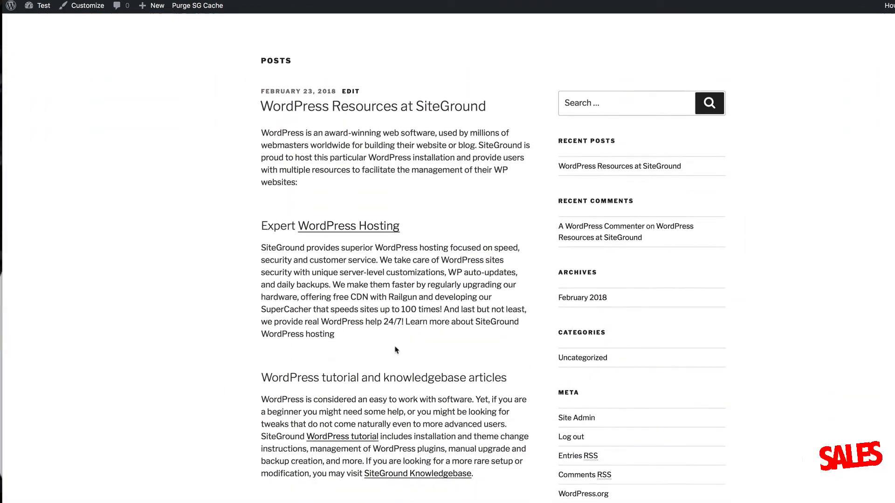
scroll(395, 350, "up", 3)
scroll(395, 350, "up", 7)
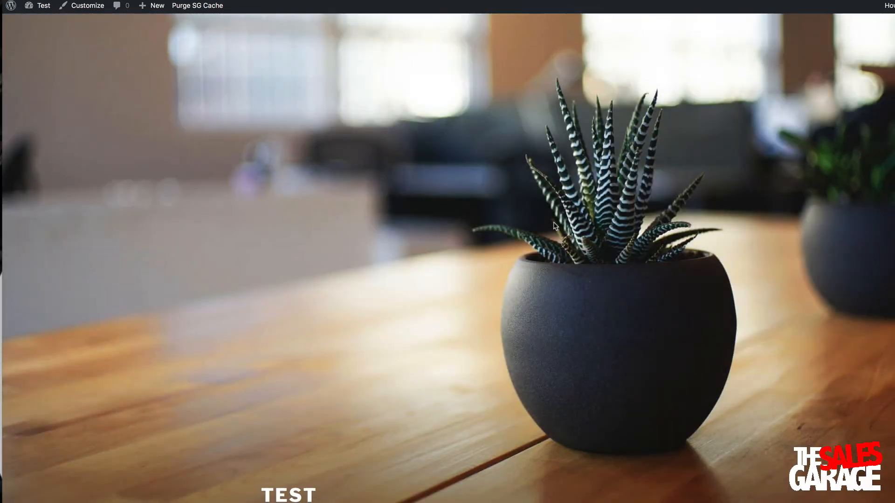
scroll(554, 222, "down", 15)
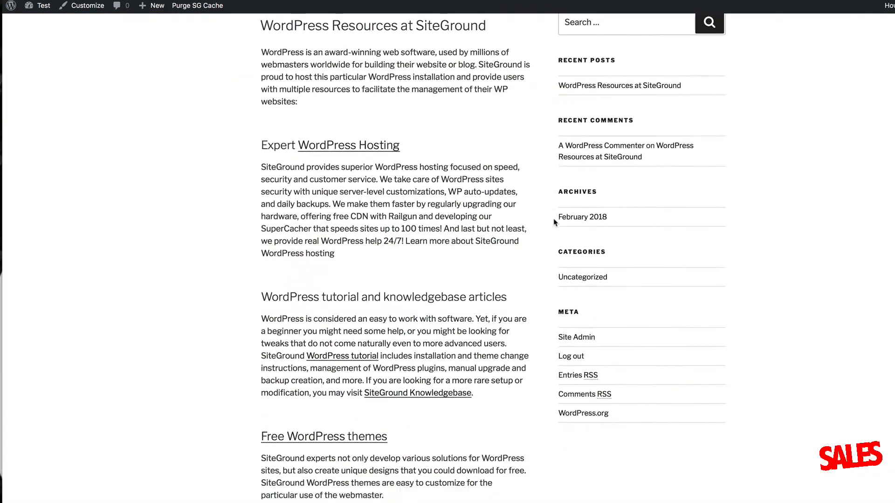
scroll(555, 222, "up", 15)
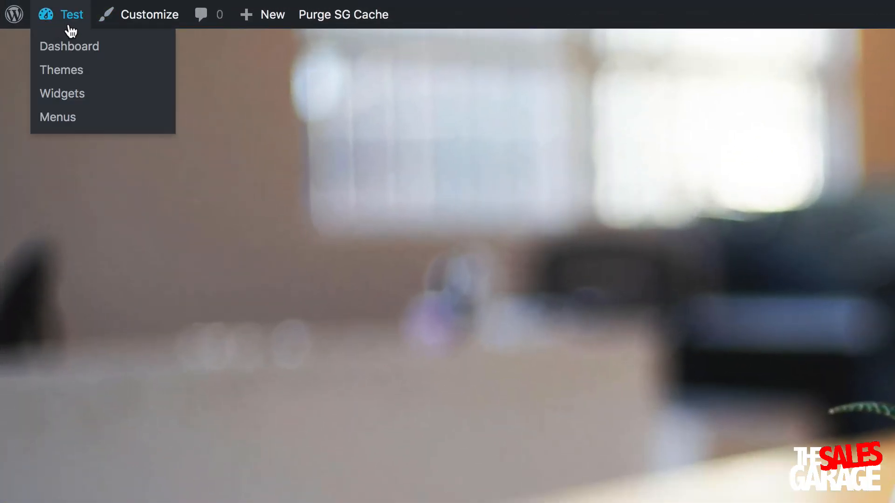
From the admin dashboard, create a new page titled '1st Page'
left_click(41, 9)
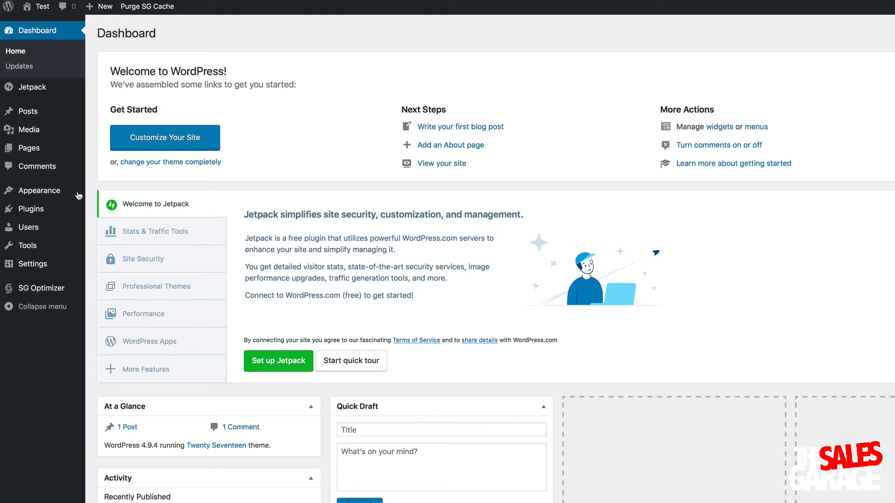
mouse_move(25, 150)
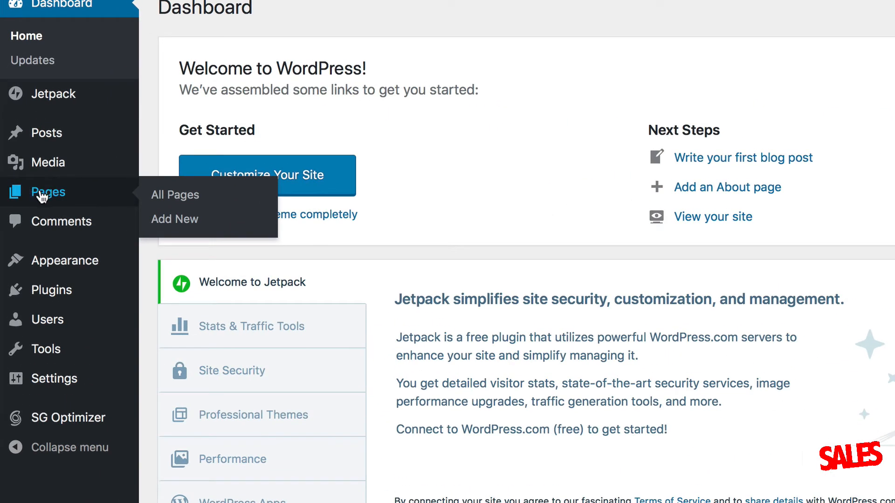
left_click(50, 198)
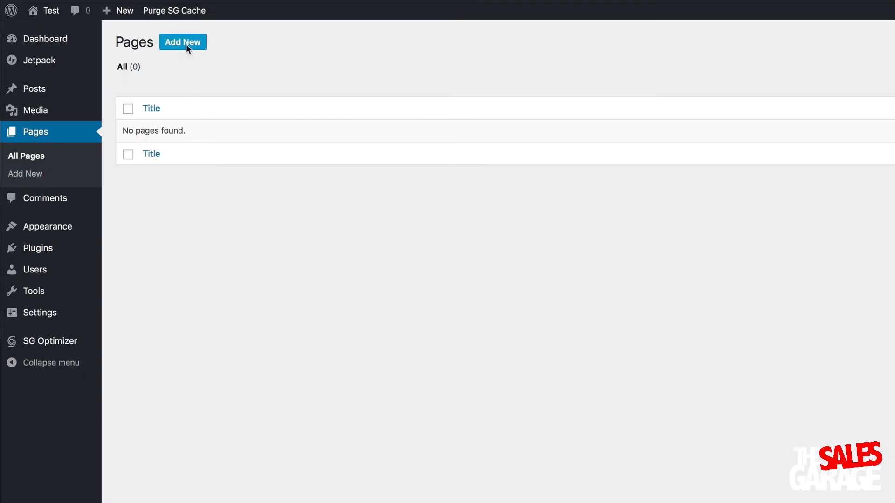
left_click(186, 48)
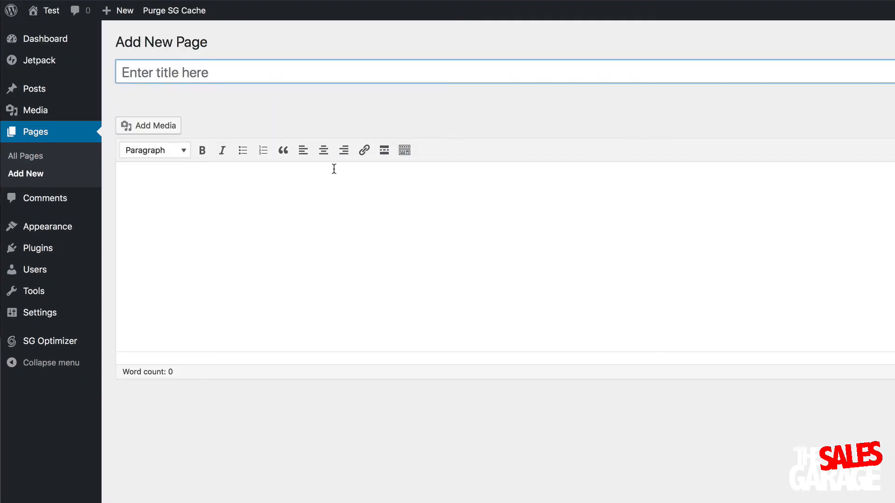
type("1st Page")
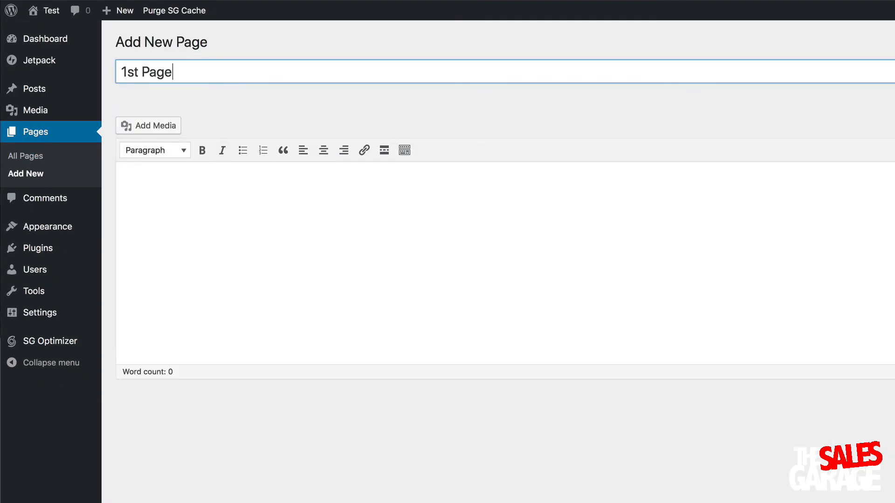
Write 'Content in here about our company!?!' as the body, fix the spelling, and publish
left_click(140, 182)
type("Conent in")
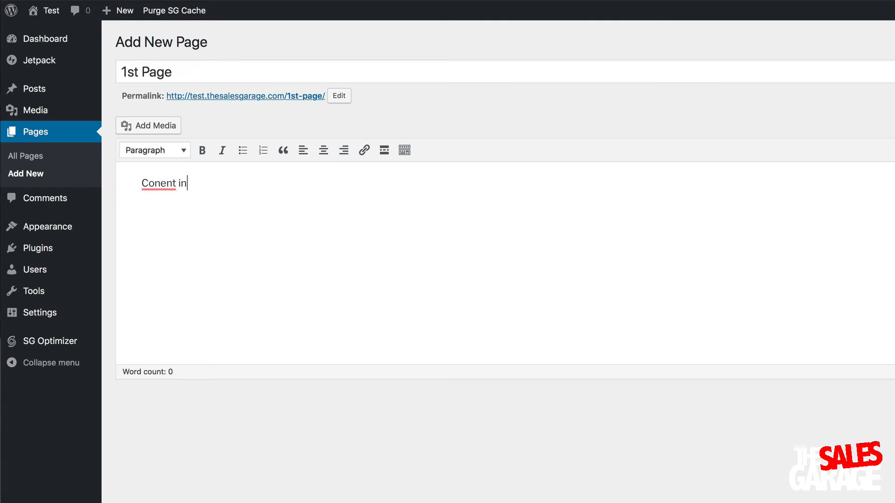
type(" here about abo")
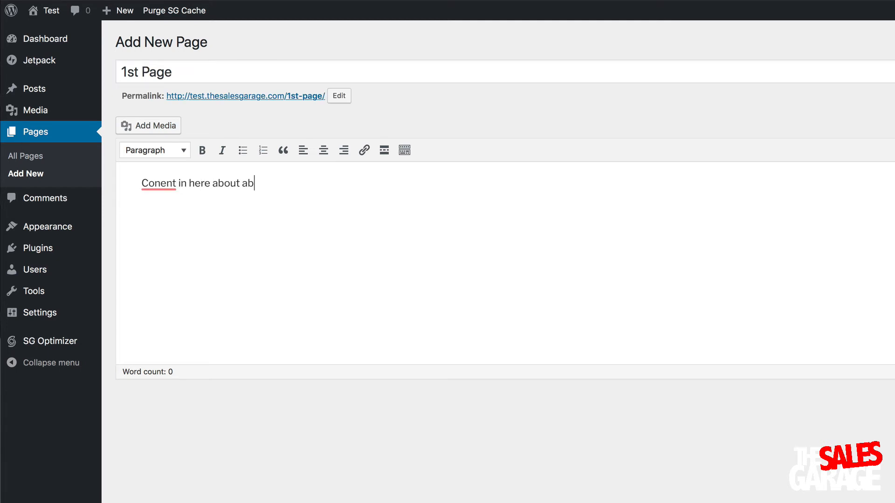
key("BackSpace")
key("BackSpace")
type("ur company?>!")
key("BackSpace")
key("BackSpace")
right_click(154, 183)
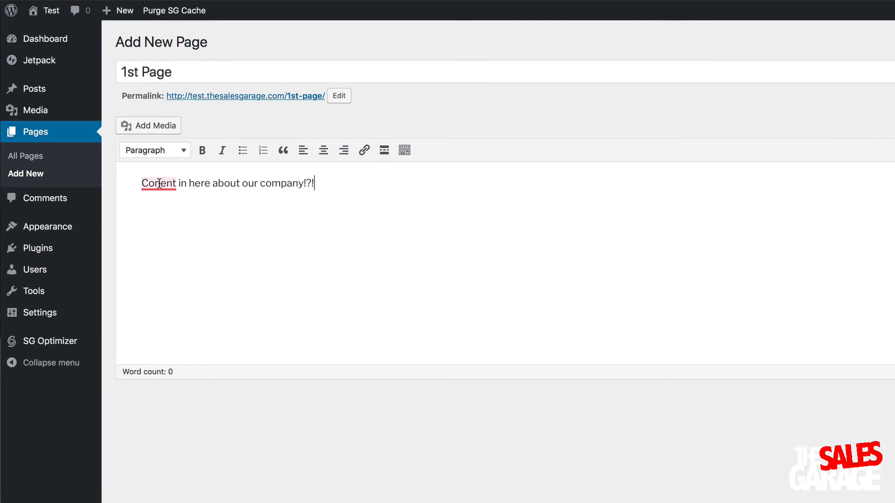
left_click(166, 208)
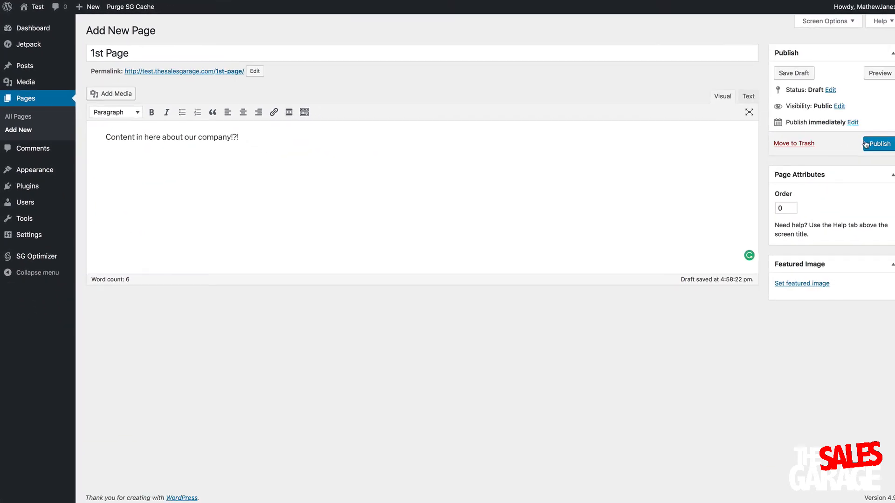
left_click(880, 146)
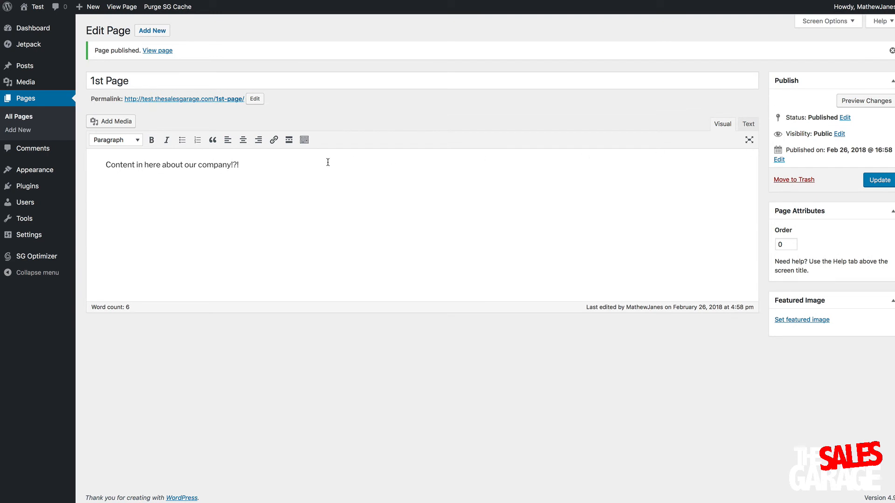
Preview the live Test site's front page
left_click(34, 12)
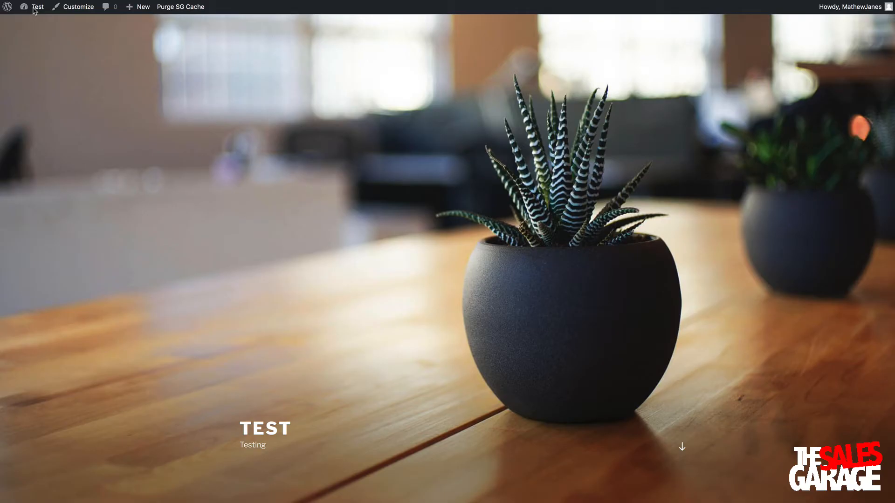
scroll(338, 254, "down", 15)
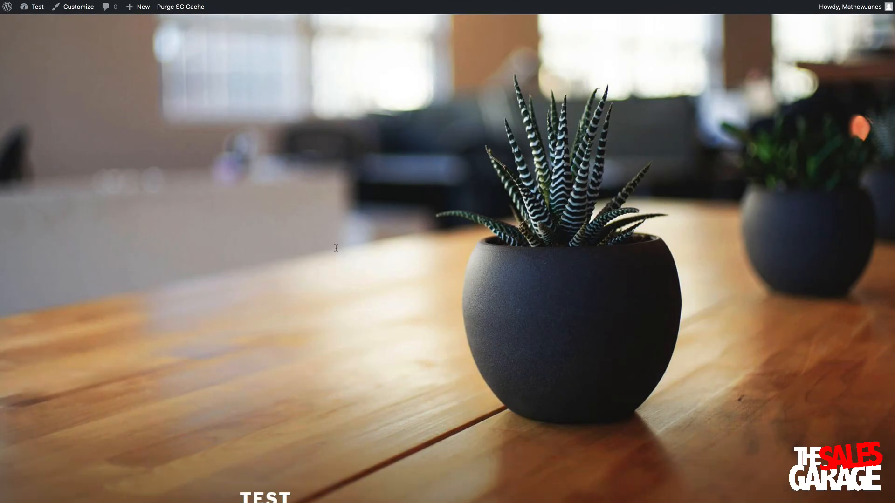
scroll(337, 251, "up", 15)
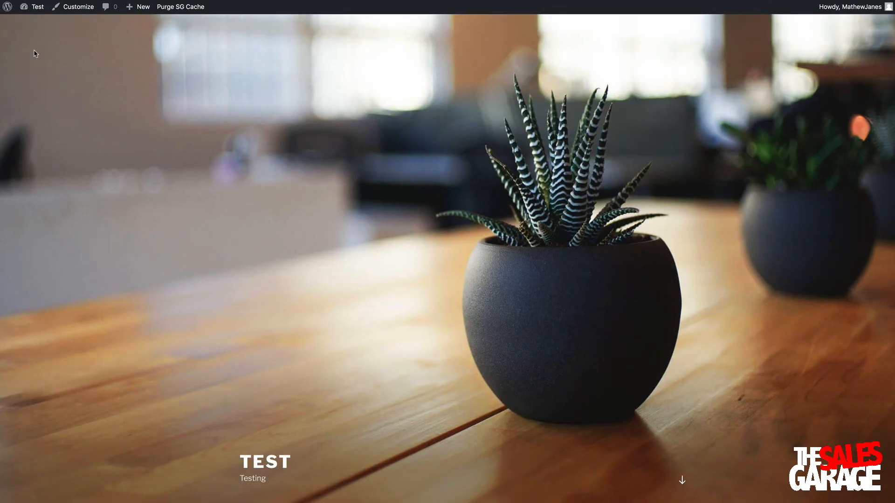
In Reading settings, set a static homepage of '1st Page', save, and view the site
mouse_move(35, 10)
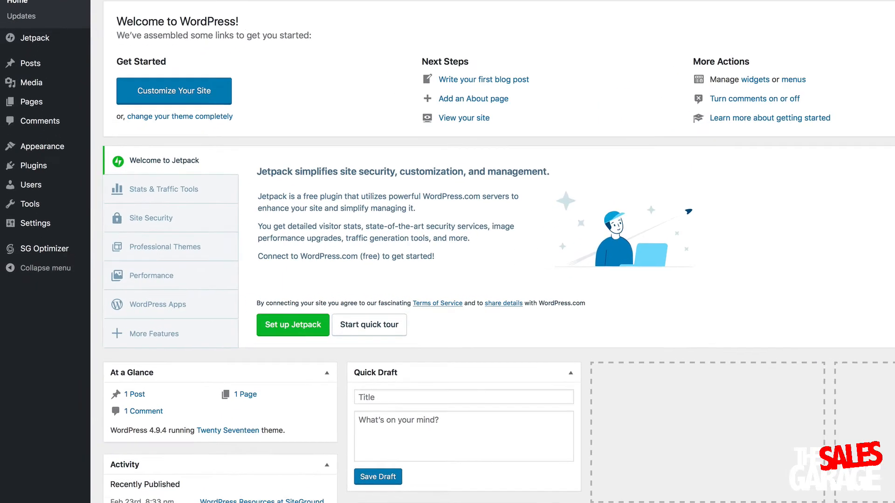
mouse_move(53, 171)
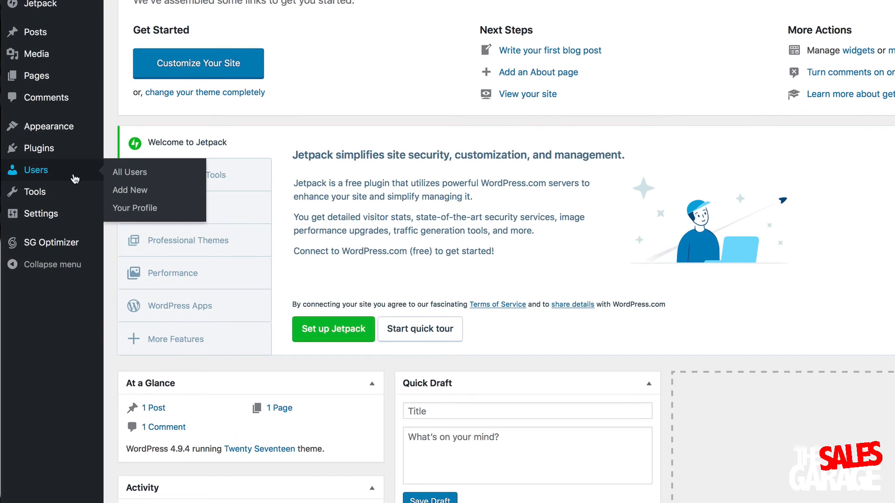
mouse_move(41, 215)
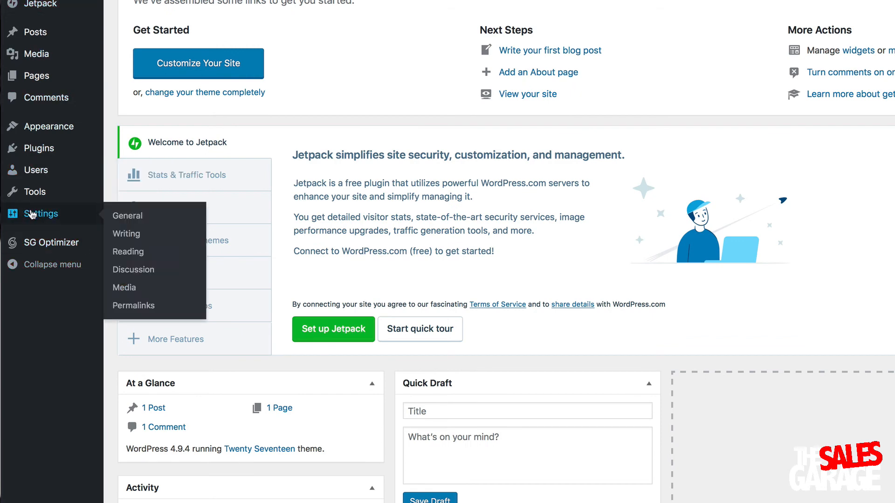
left_click(132, 253)
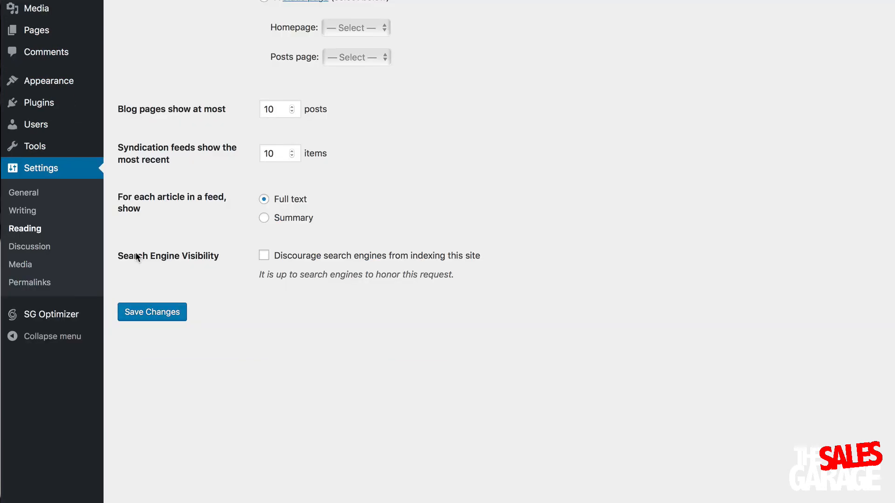
left_click_drag(121, 78, 229, 77)
left_click(222, 122)
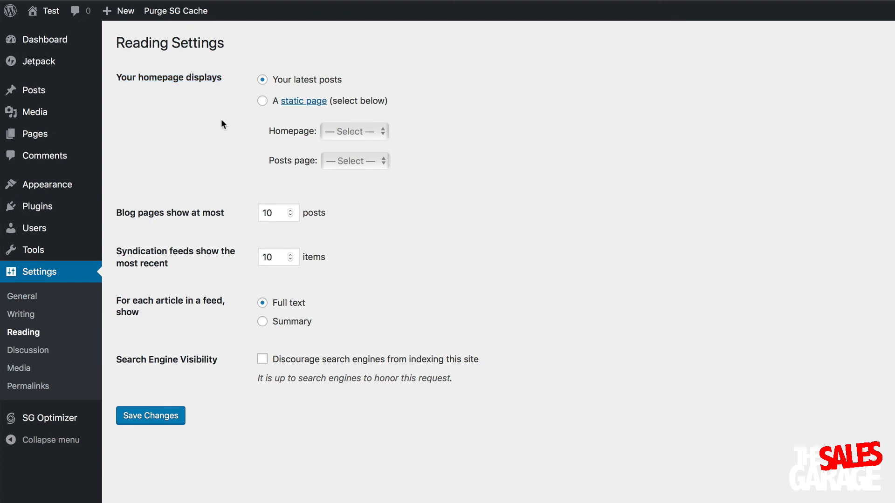
left_click(262, 101)
left_click(334, 130)
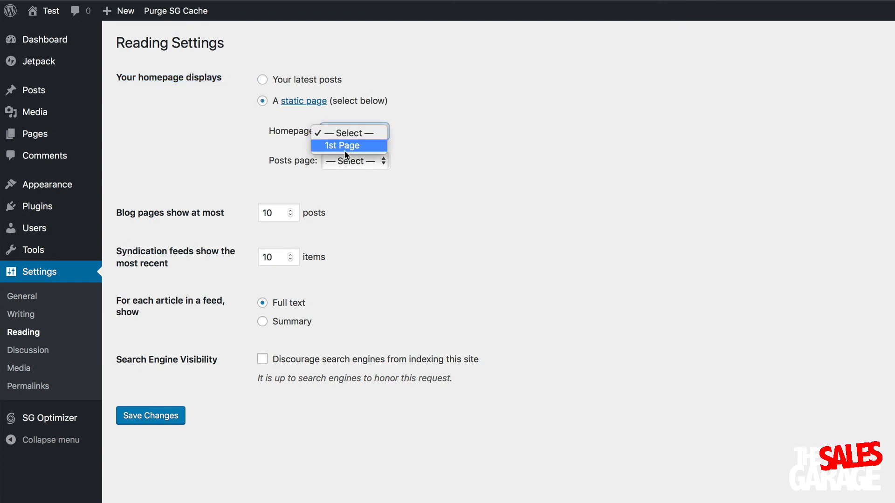
left_click(342, 145)
left_click(151, 415)
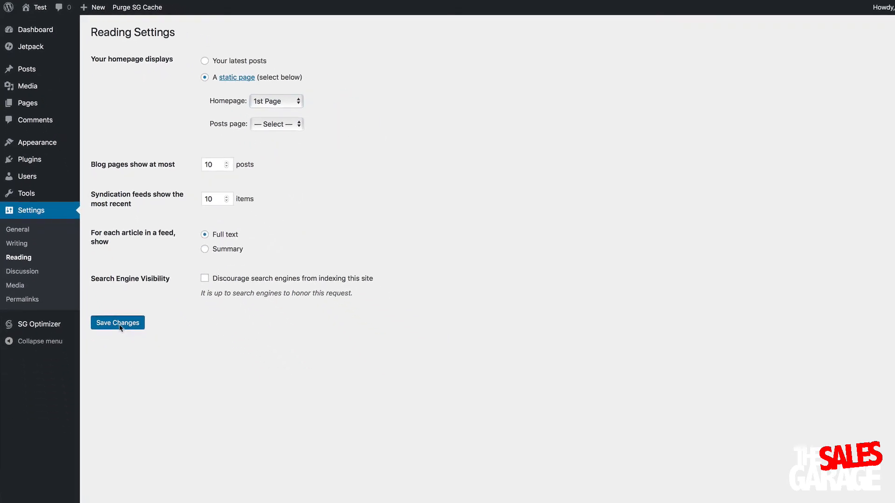
left_click(40, 8)
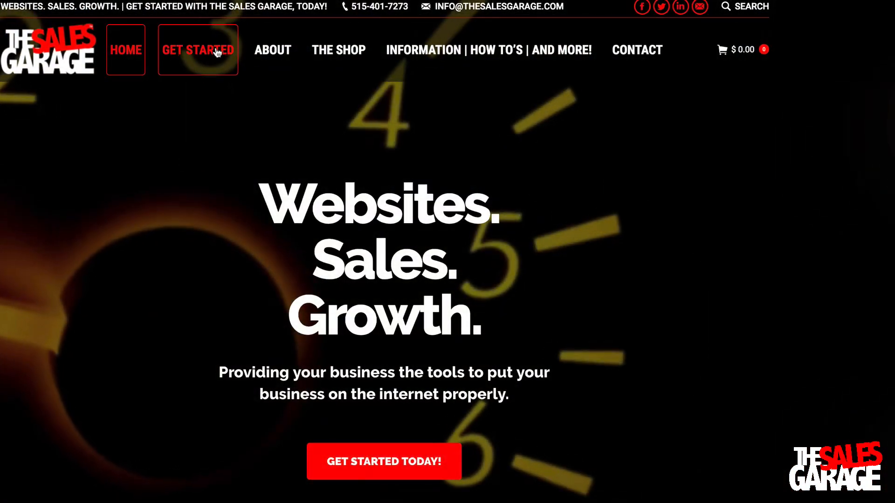
Visit the Get Started, Information | How To's | And More!, The Shop, and Contact pages
left_click(217, 52)
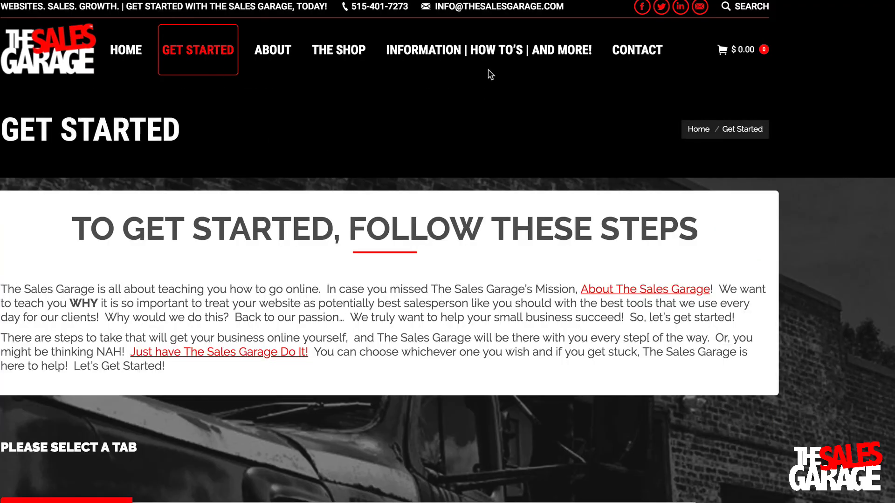
left_click(477, 48)
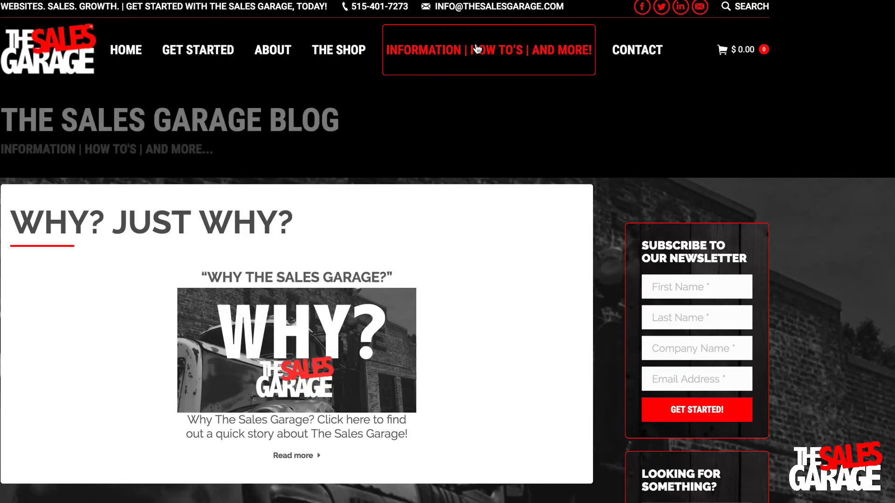
left_click(331, 61)
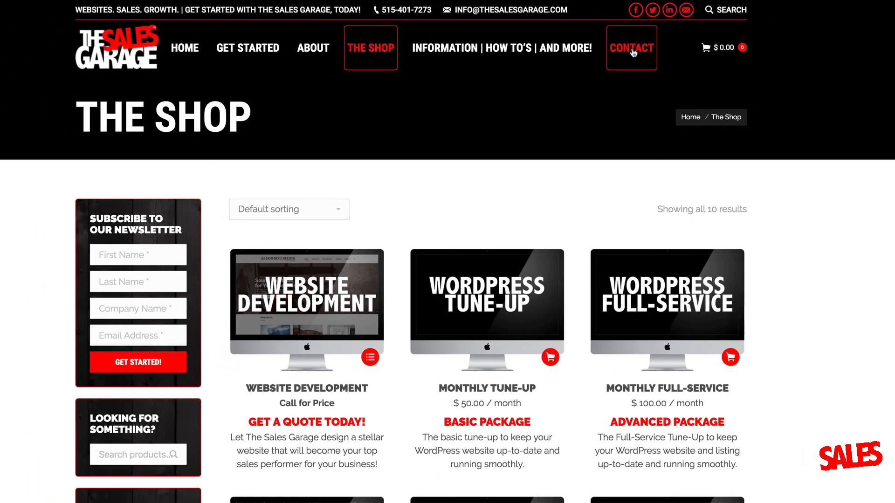
left_click(639, 57)
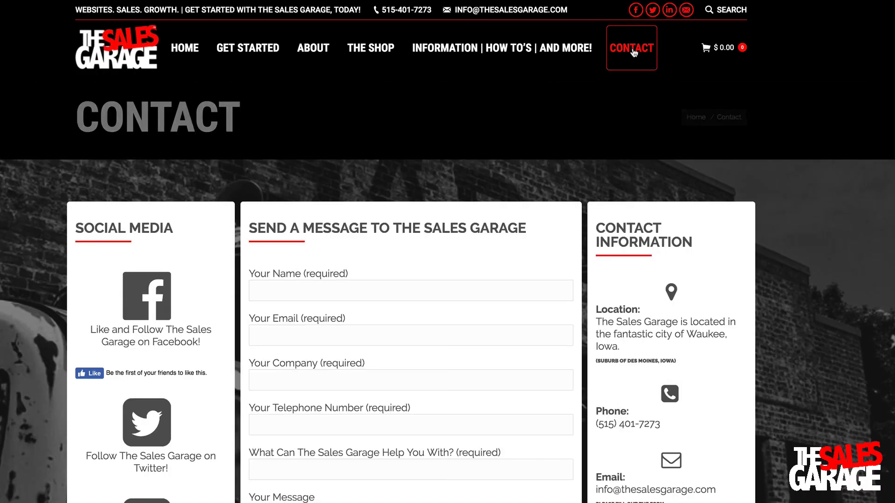